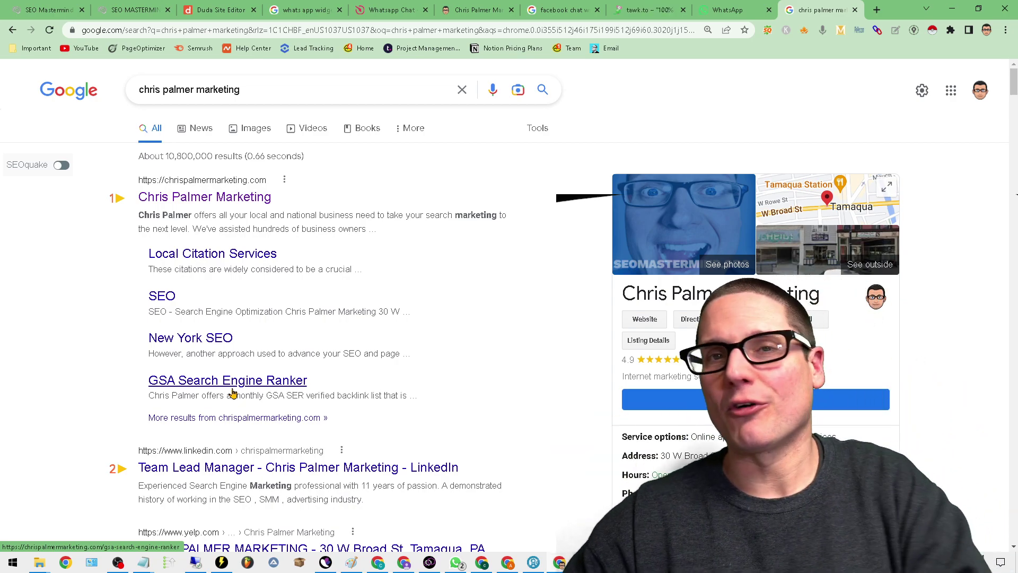
Look over the marketing business's Google results and the tawk.to homepage, closing both pages
scroll(741, 420, "down", 2)
scroll(740, 420, "down", 2)
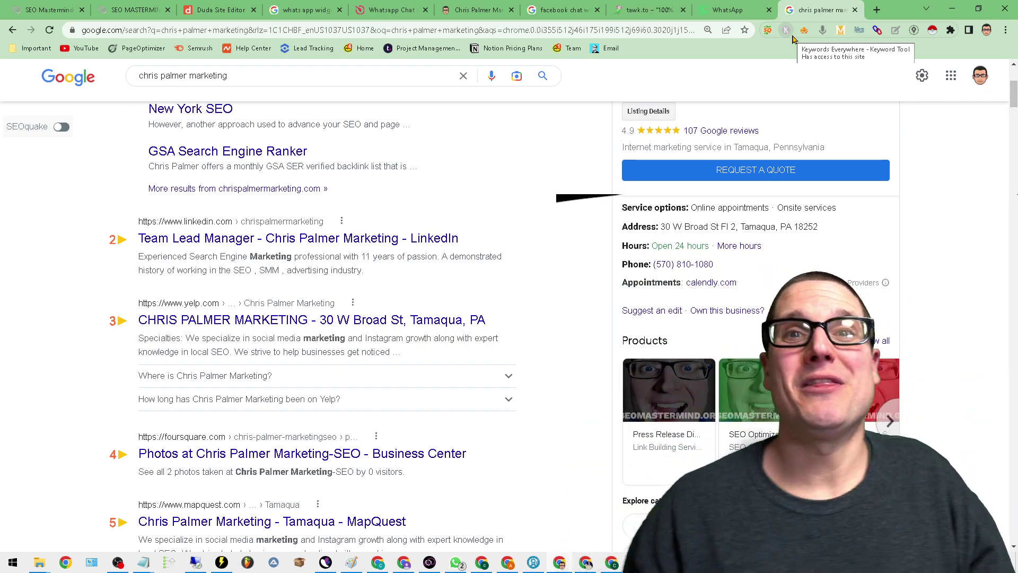
left_click(854, 11)
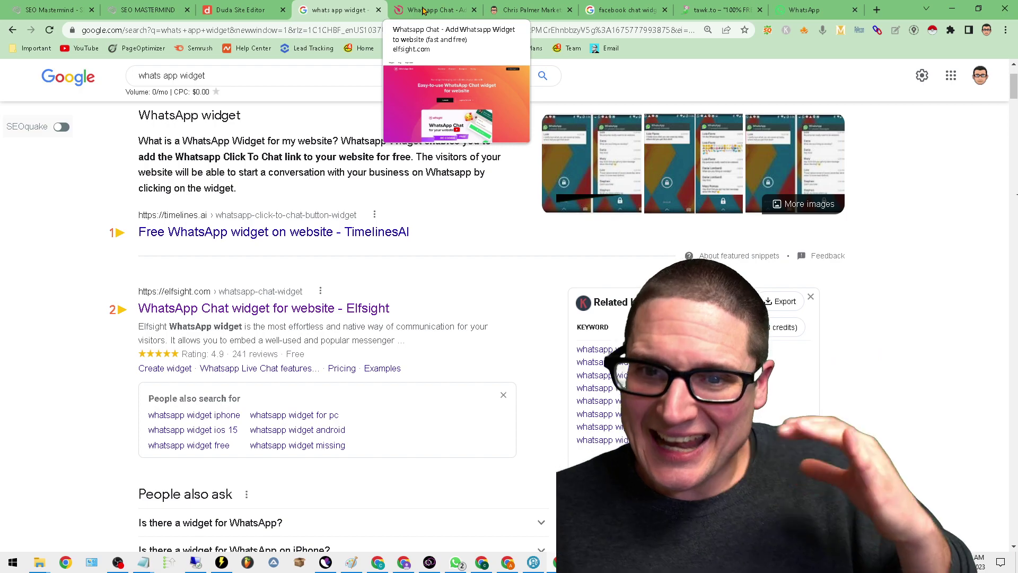
left_click(699, 6)
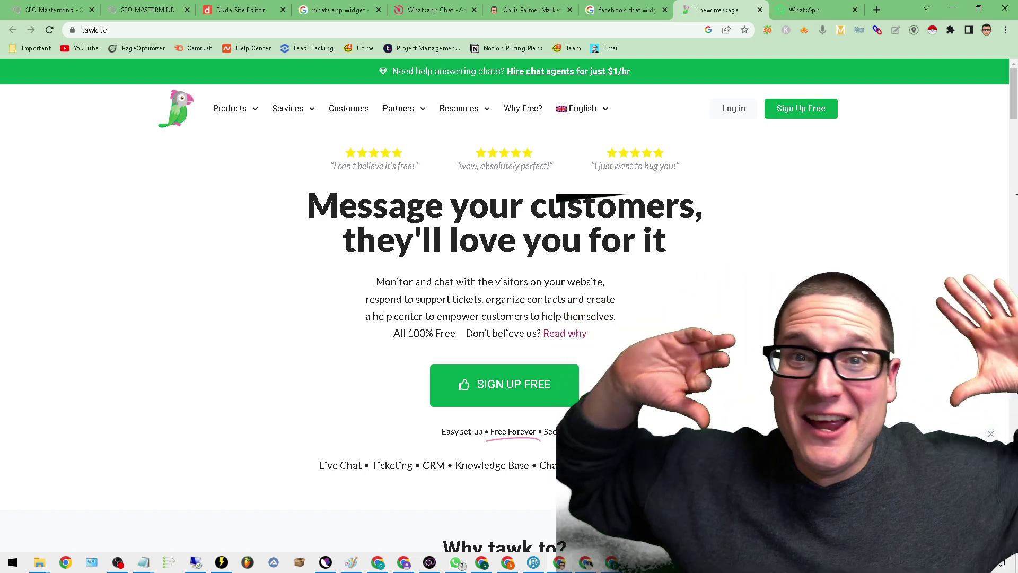
left_click(760, 11)
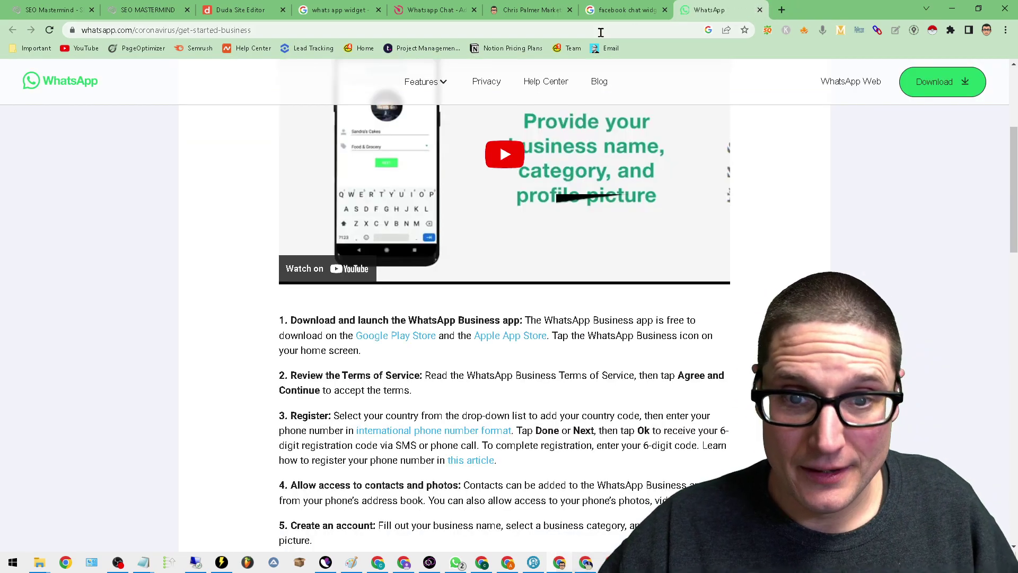
Replace the WhatsApp widget search with a Google search for "facebook widget"
left_click(325, 9)
triple_click(245, 75)
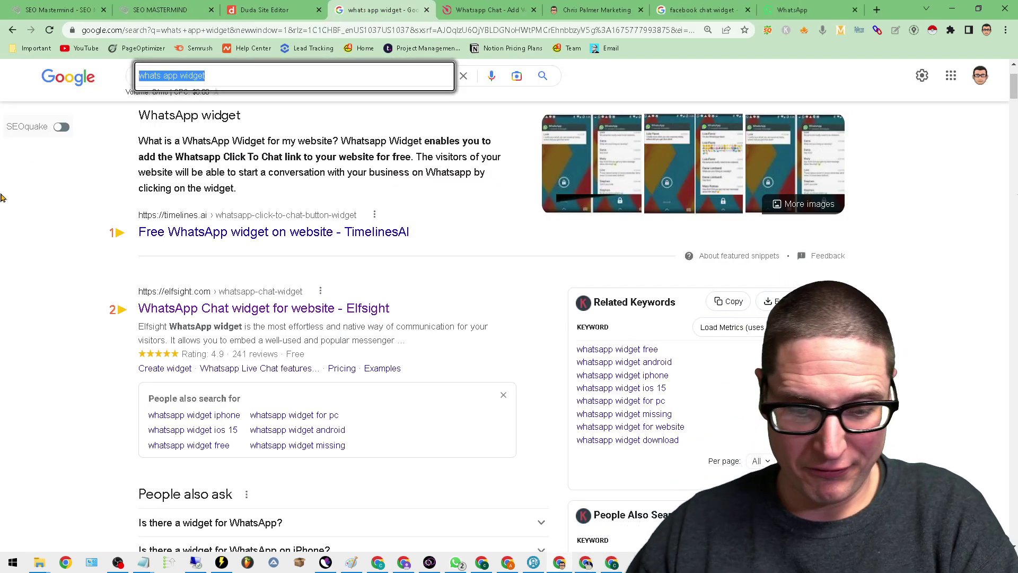
type("facebook w")
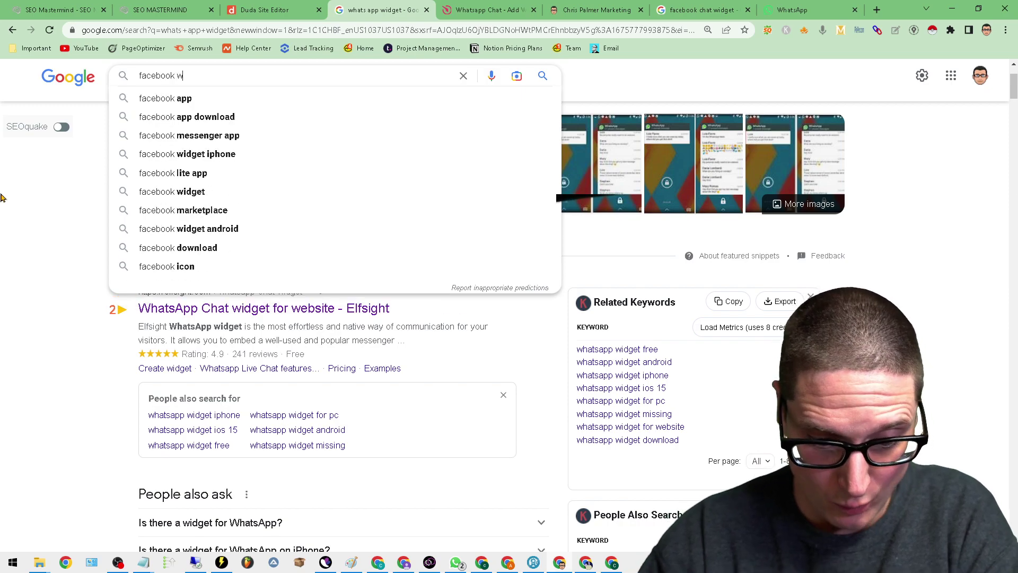
type("idget")
key("Return")
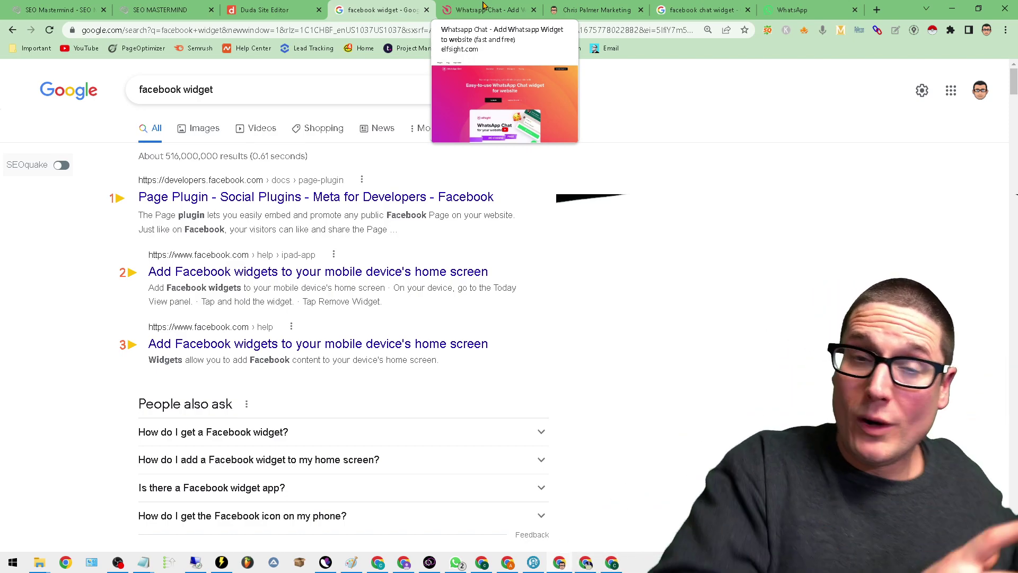
View Elfsight's WhatsApp Chat widget page and close it
left_click(469, 5)
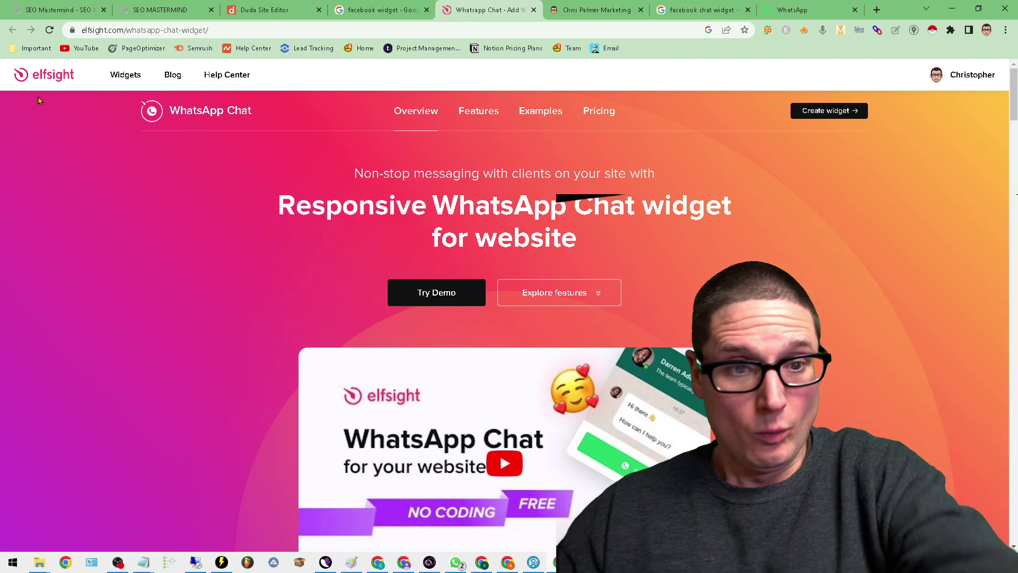
mouse_move(132, 75)
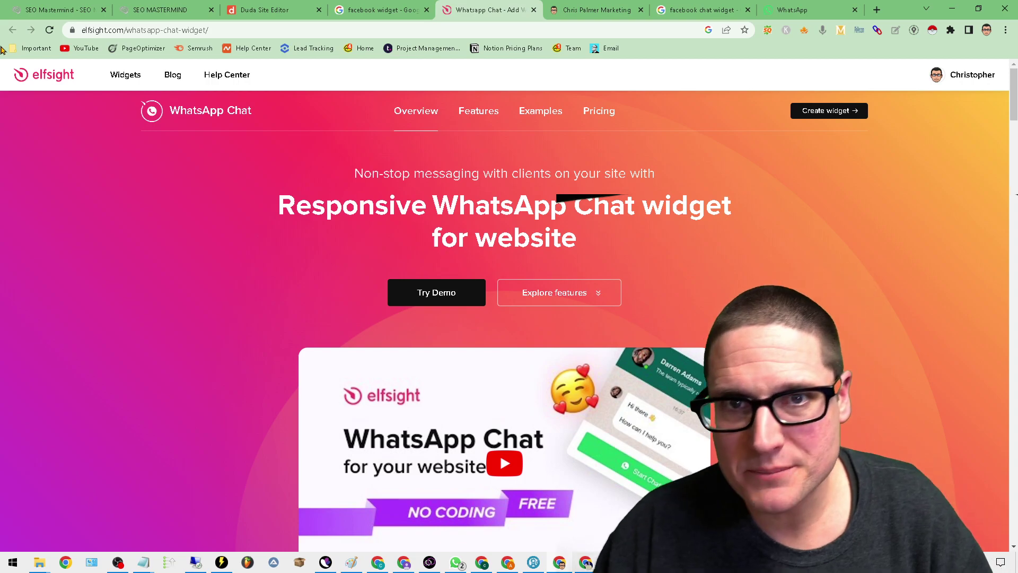
left_click(534, 10)
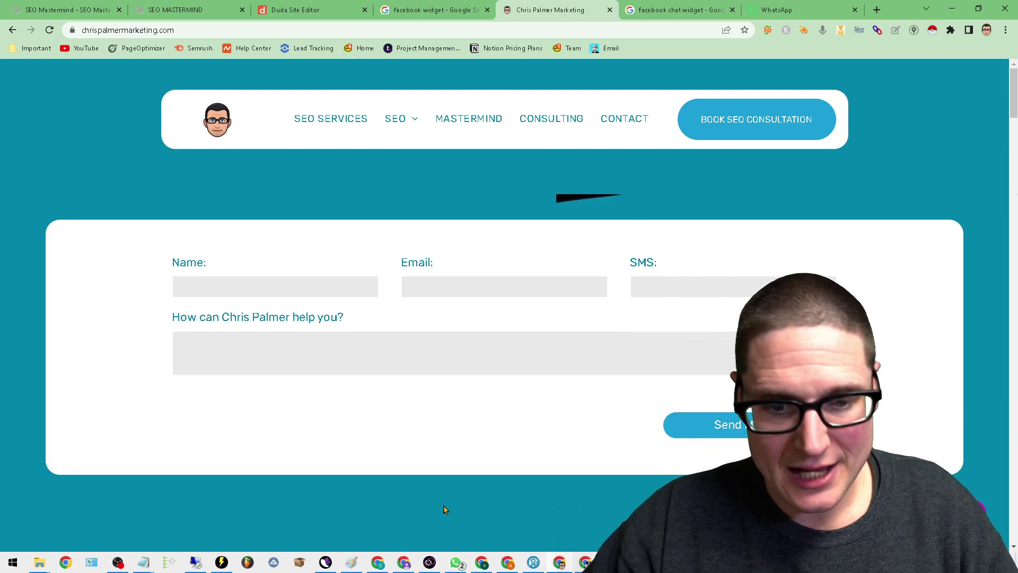
In the Duda site editor, start a Website URL link on the text "Than 1-on-1 SEO consulting" in the SEO Consulting paragraph
left_click(307, 9)
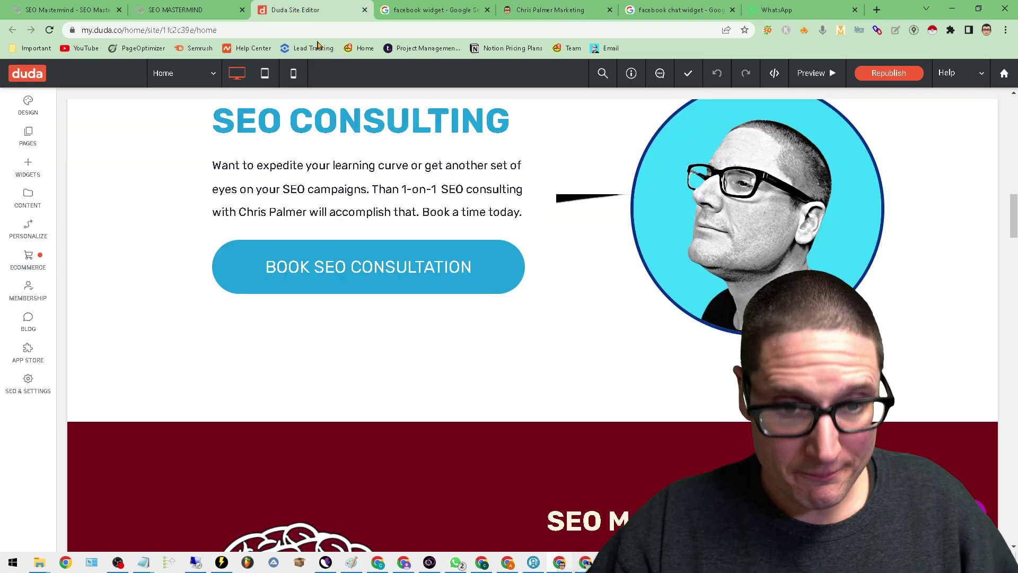
left_click(296, 216)
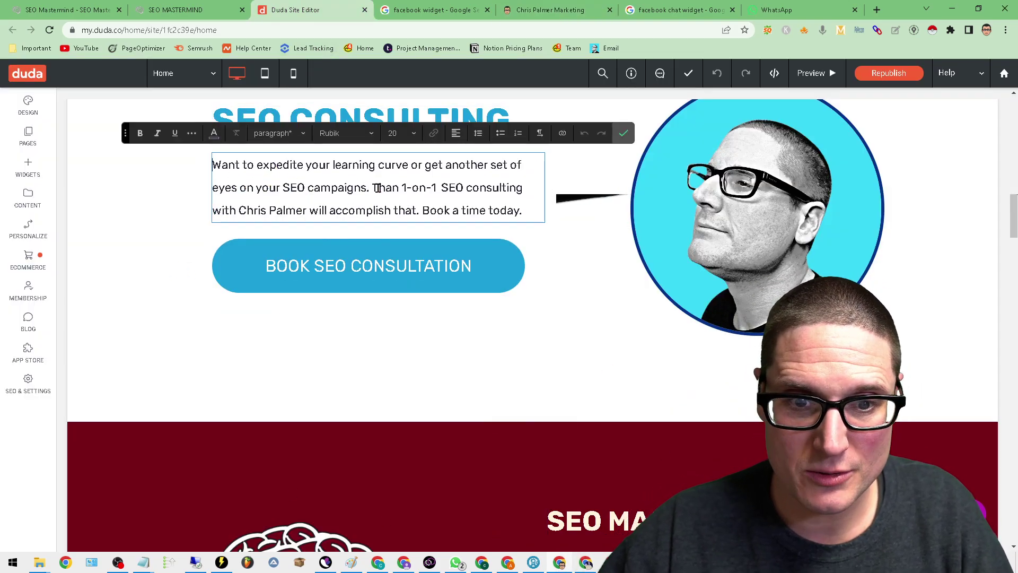
left_click_drag(373, 189, 536, 191)
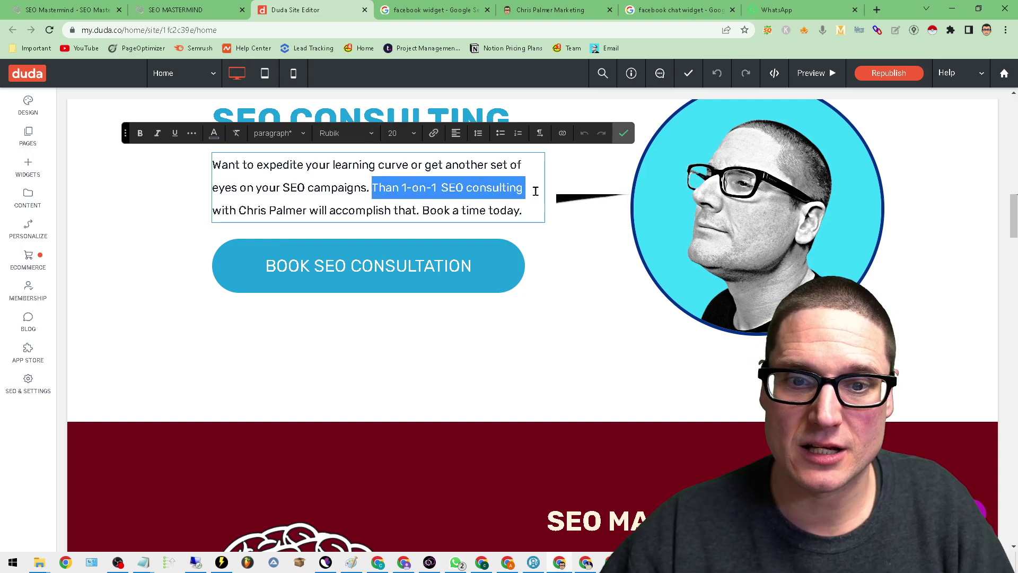
left_click(433, 133)
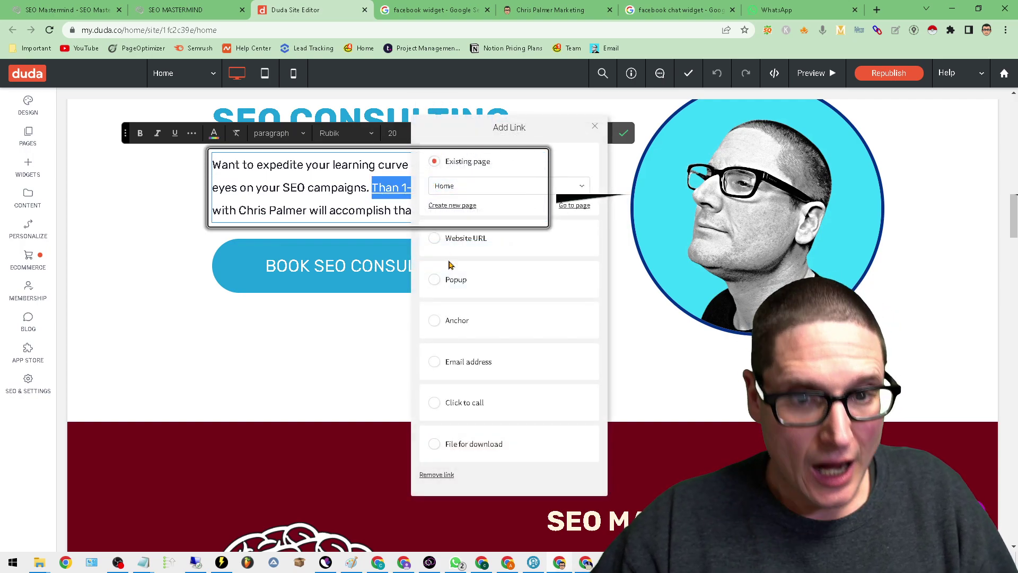
left_click(531, 247)
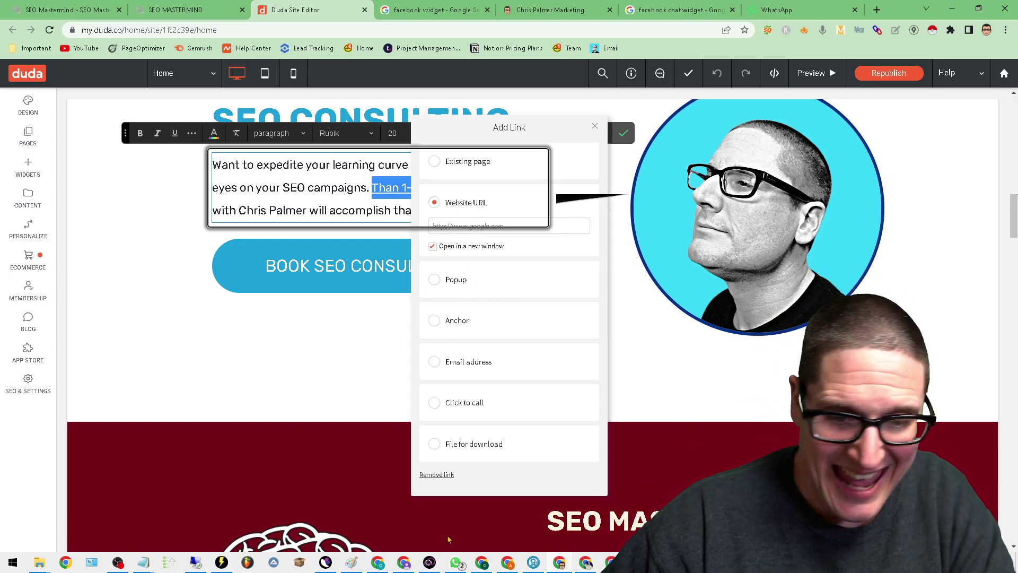
Switch to the Notepad note holding the api.whatsapp.com/send?phone= link and reposition its window slightly lower
left_click(142, 566)
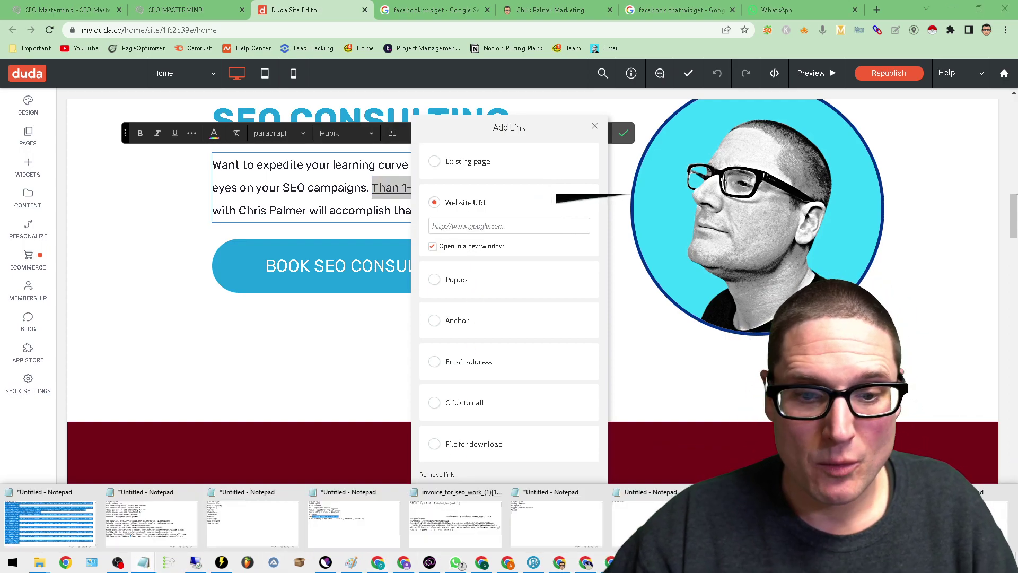
left_click(50, 522)
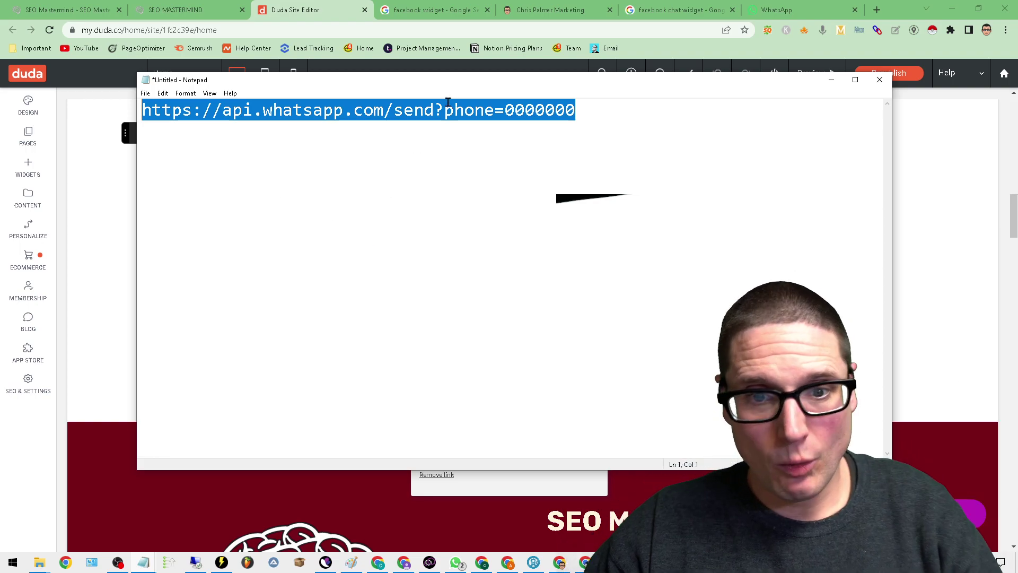
left_click_drag(454, 89, 449, 105)
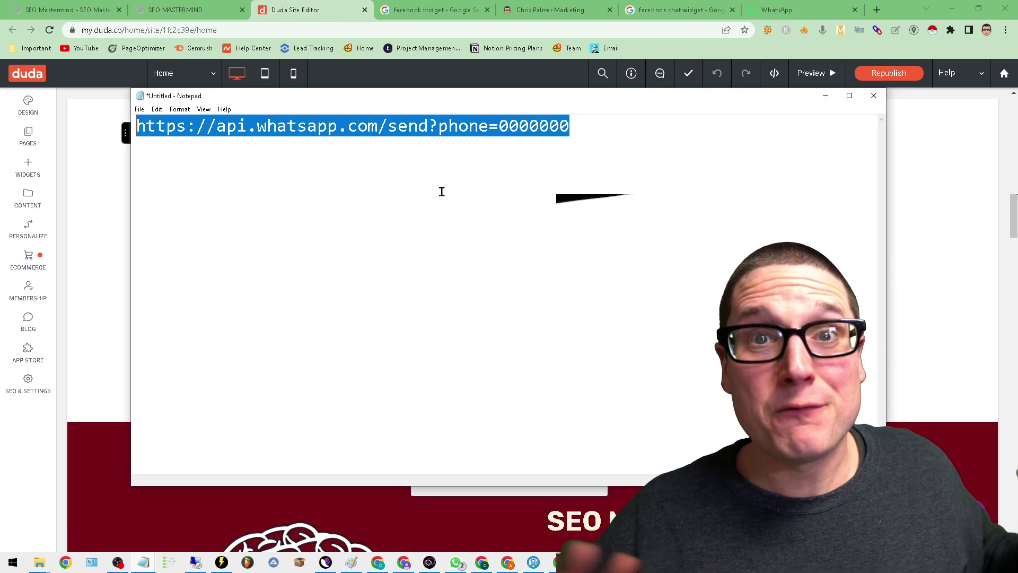
Search Google for "whatsapp business sign up" and open WhatsApp's guide on getting started with the WhatsApp Business app
left_click(818, 7)
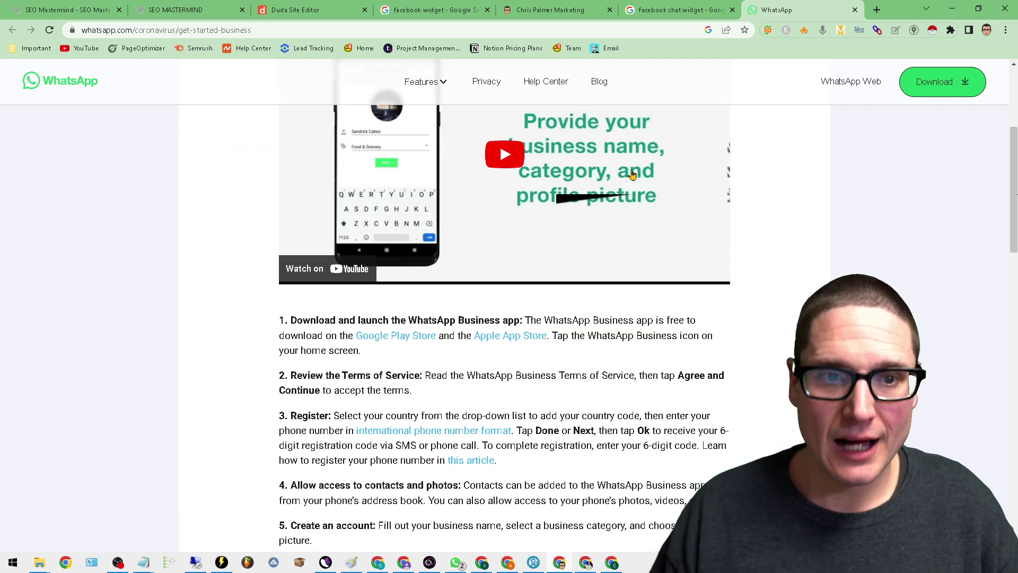
scroll(535, 464, "up", 4)
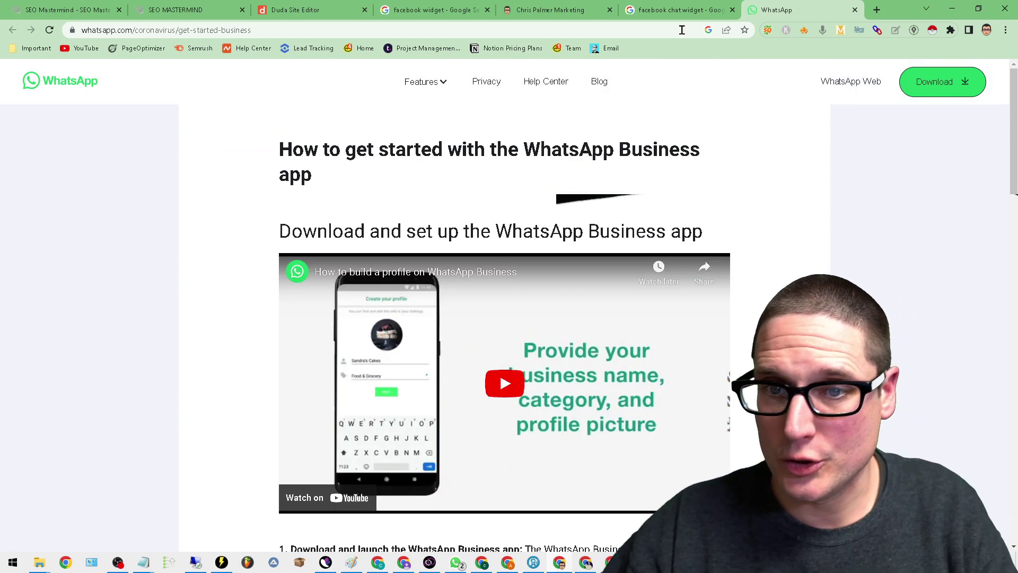
left_click(678, 9)
left_click(283, 66)
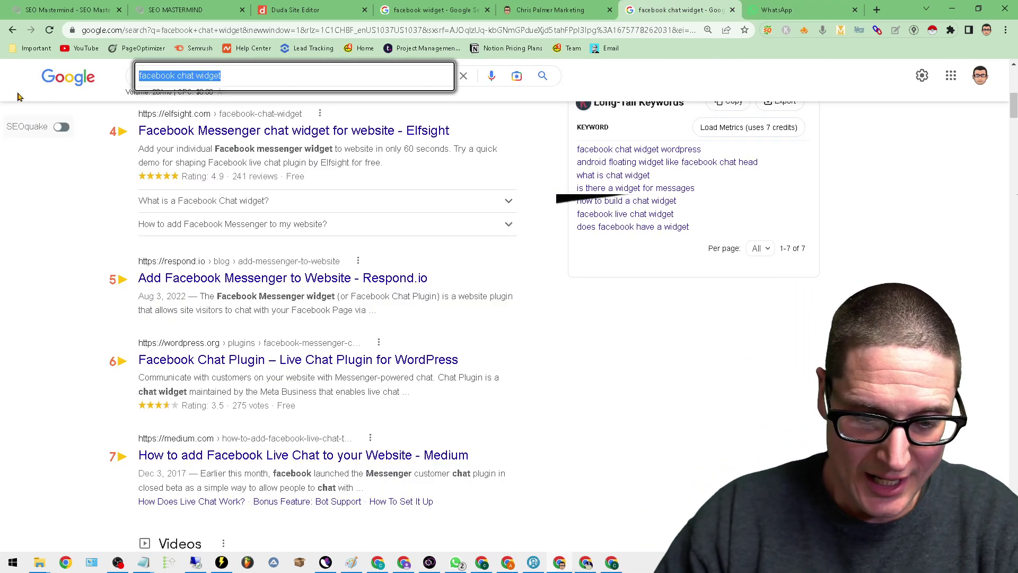
type("whatsapp ")
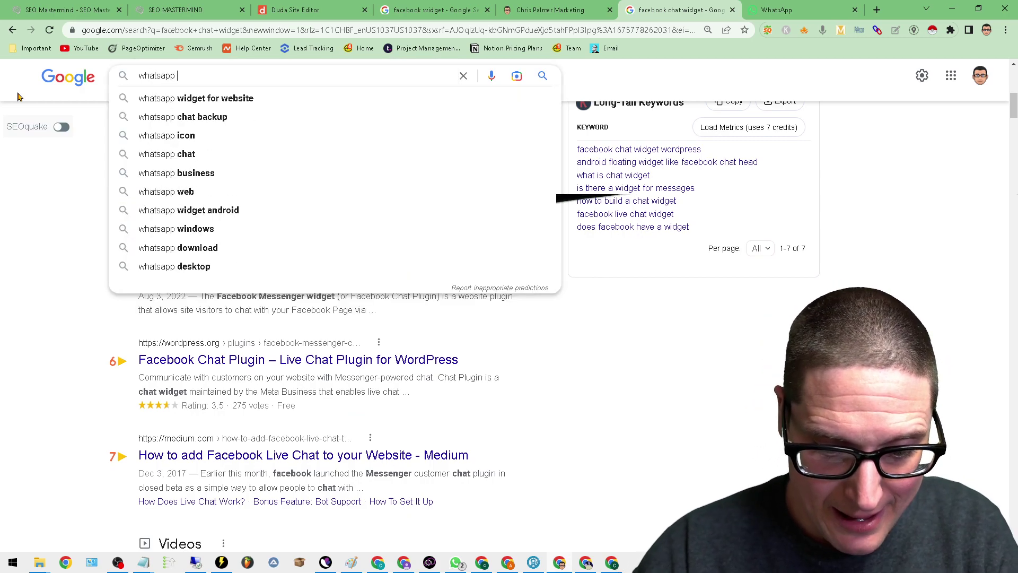
type("business ")
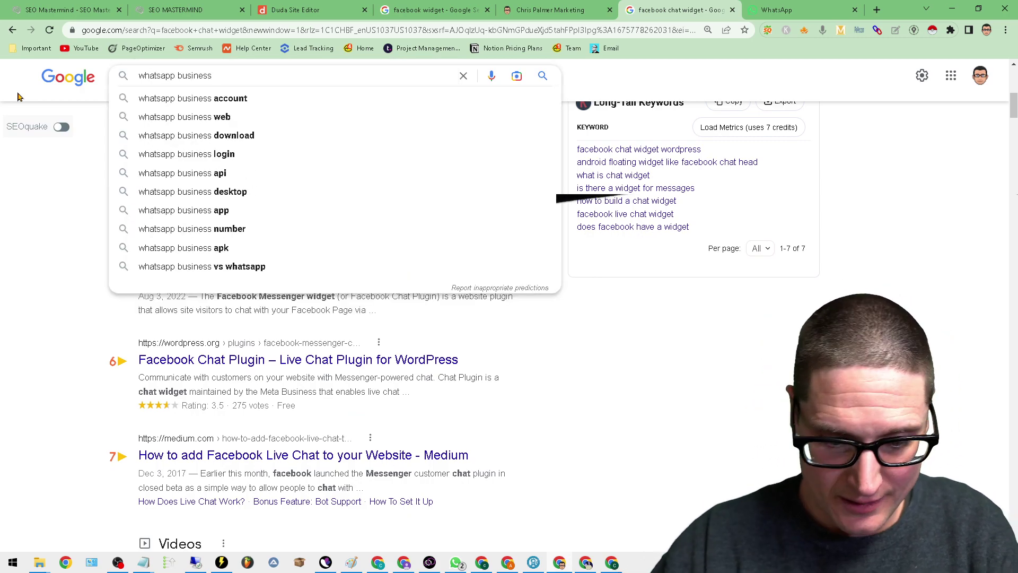
type("sign up")
key("Return")
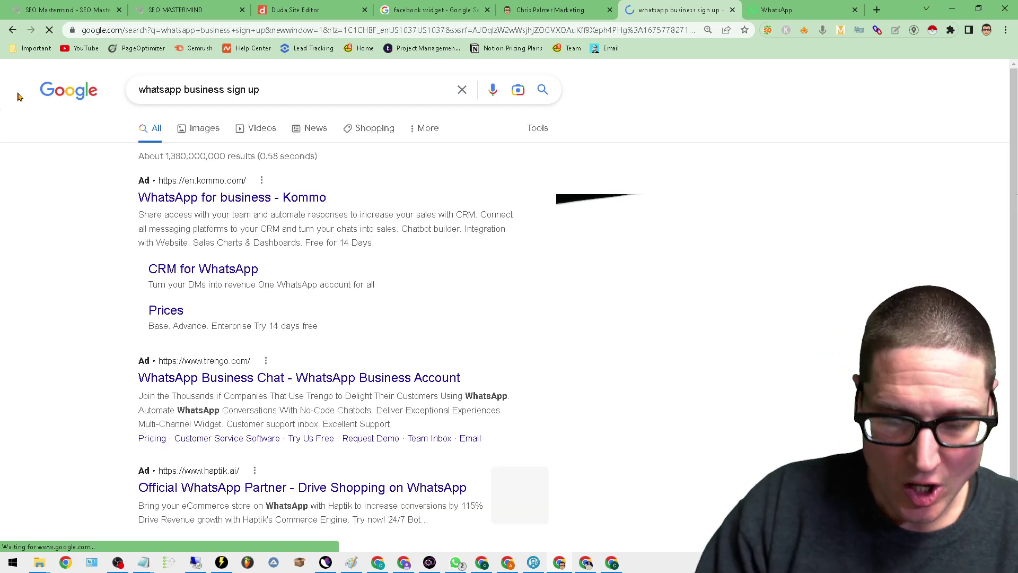
scroll(557, 486, "down", 4)
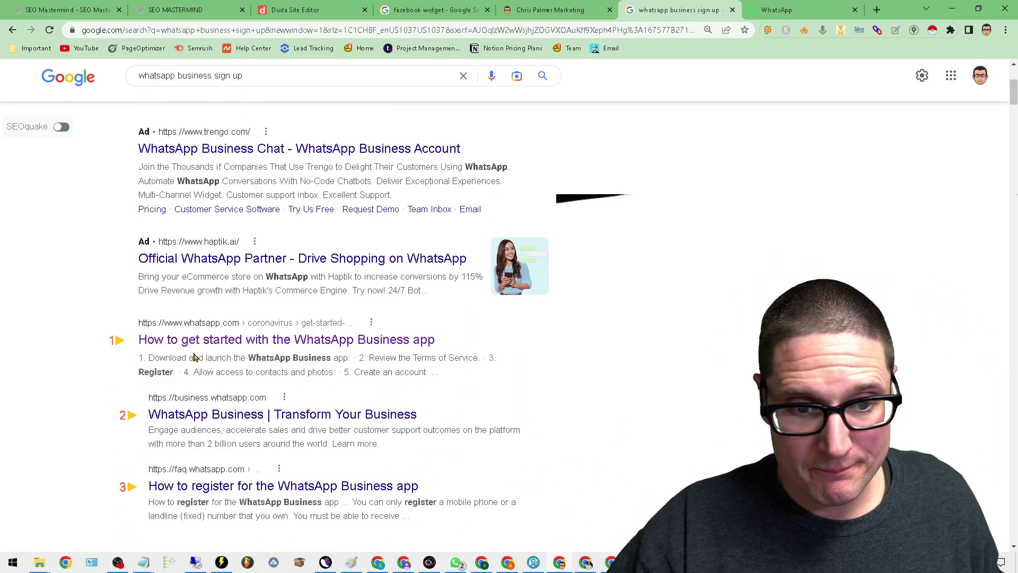
left_click(371, 342)
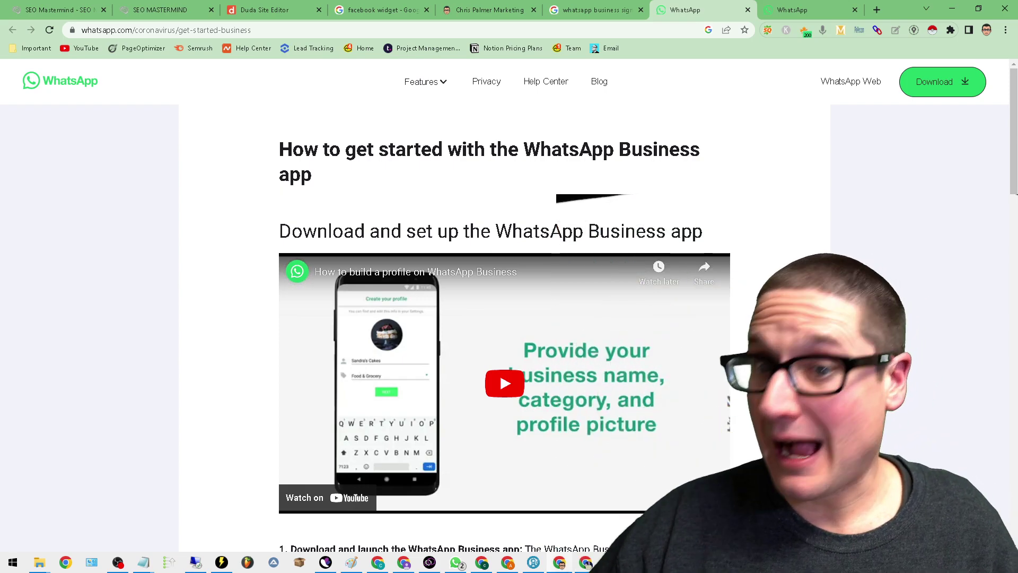
Search Google separately for "whats app business for iphone" and examine the App Store result
left_click(877, 9)
left_click(419, 240)
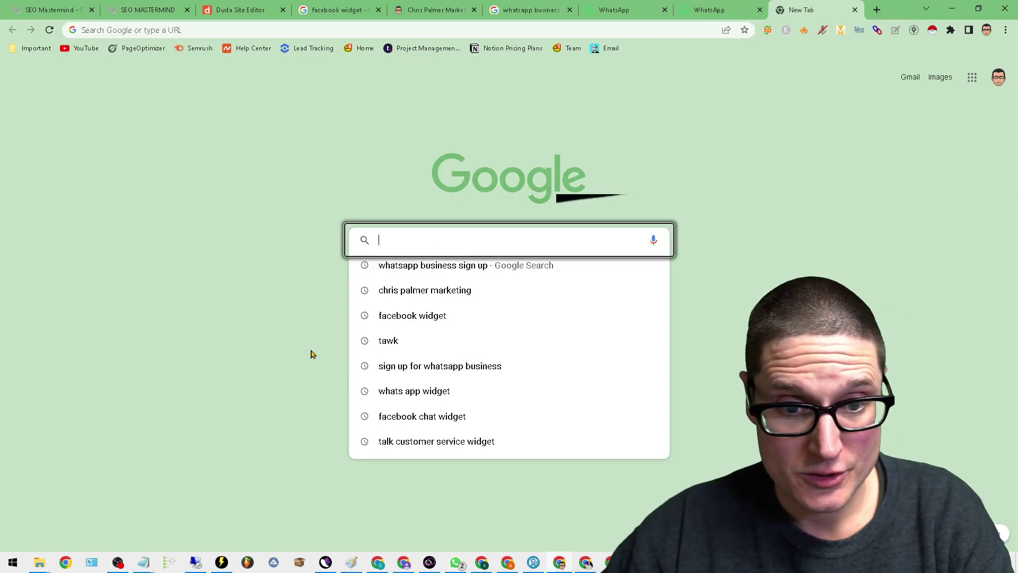
type("whats app busine")
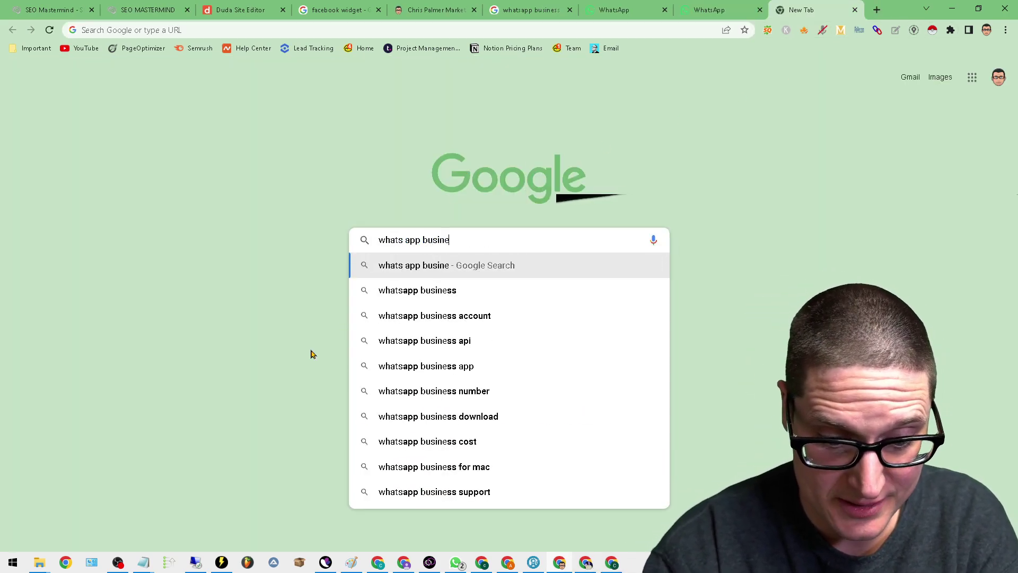
type("ss for iphone")
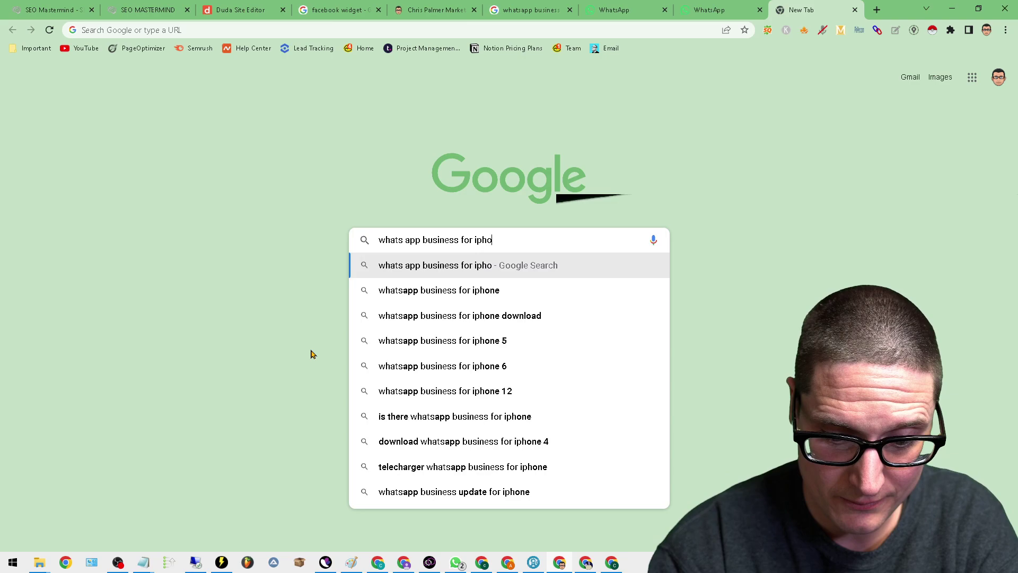
key("Return")
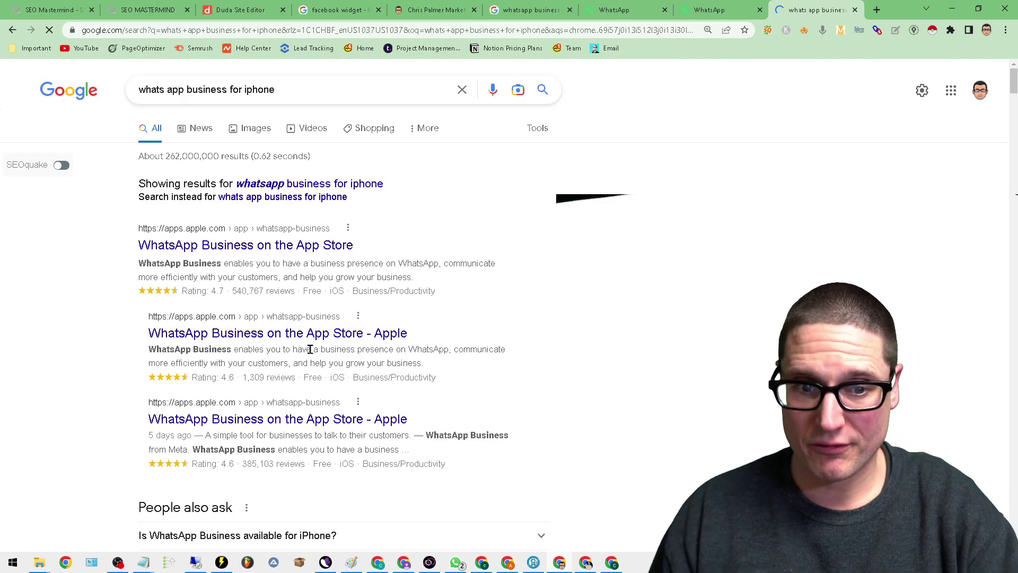
left_click_drag(371, 247, 157, 247)
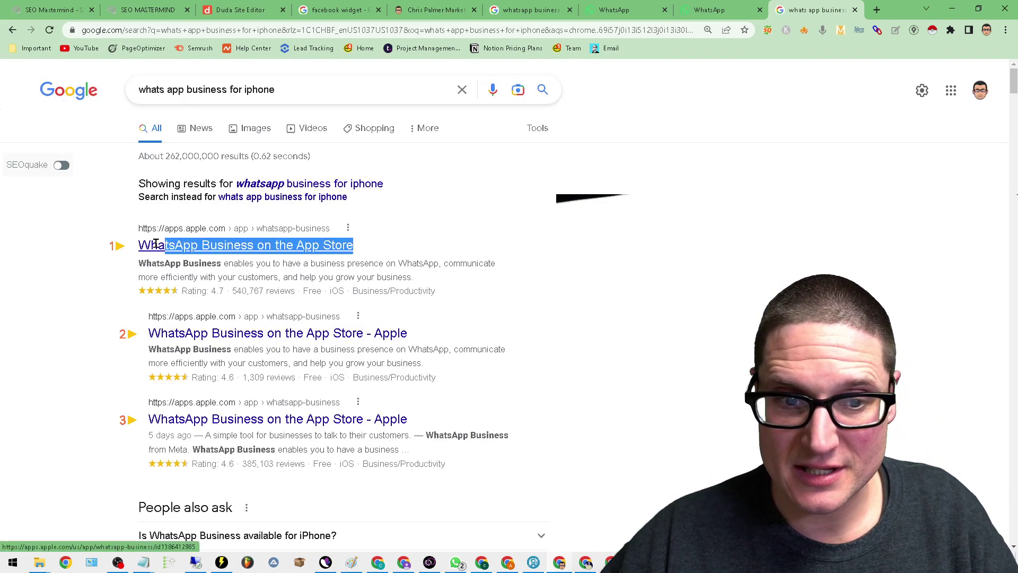
Change the search to "whats app business for android", review the results and close the search page
double_click(271, 91)
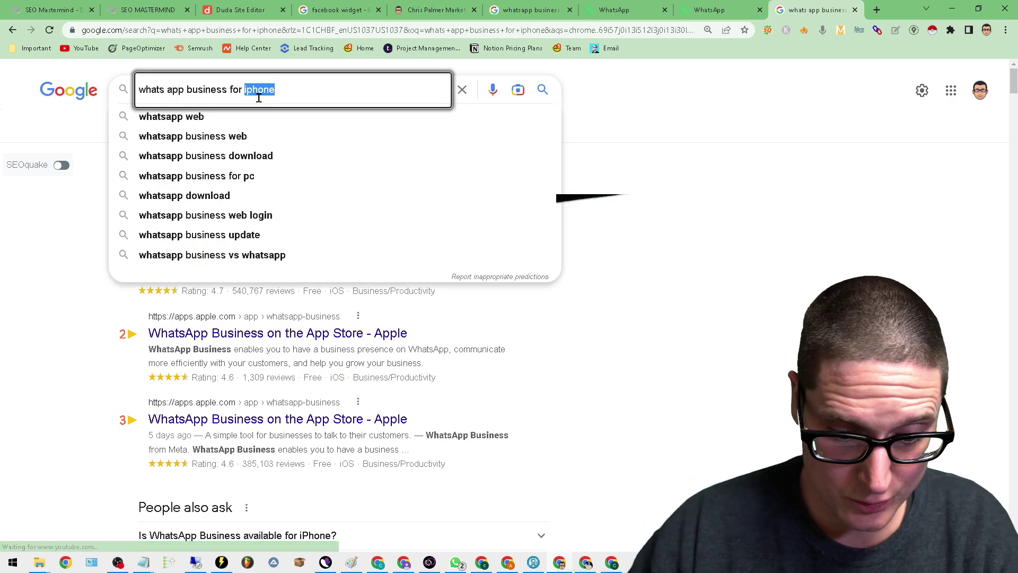
type("android")
key("Return")
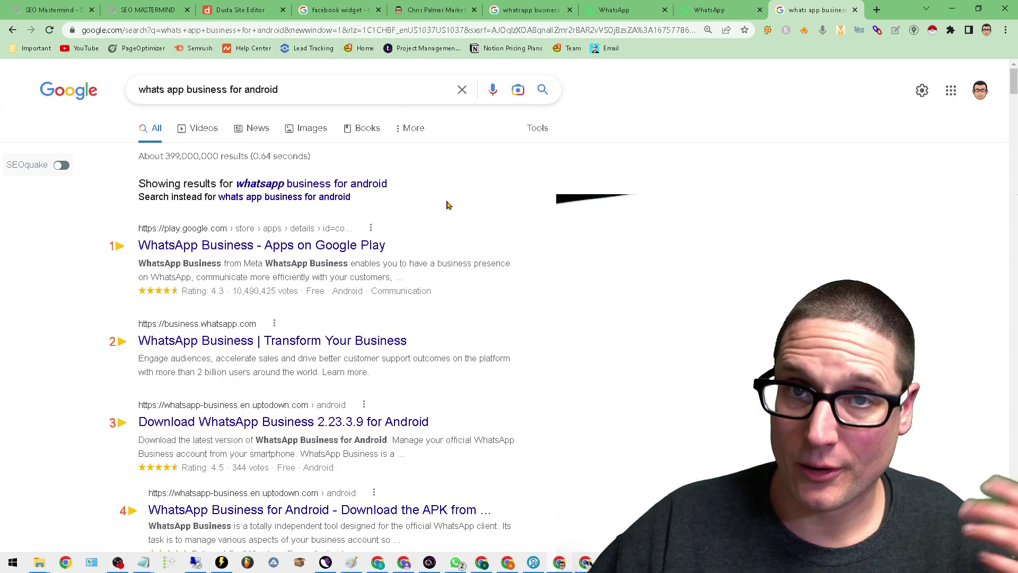
left_click(855, 10)
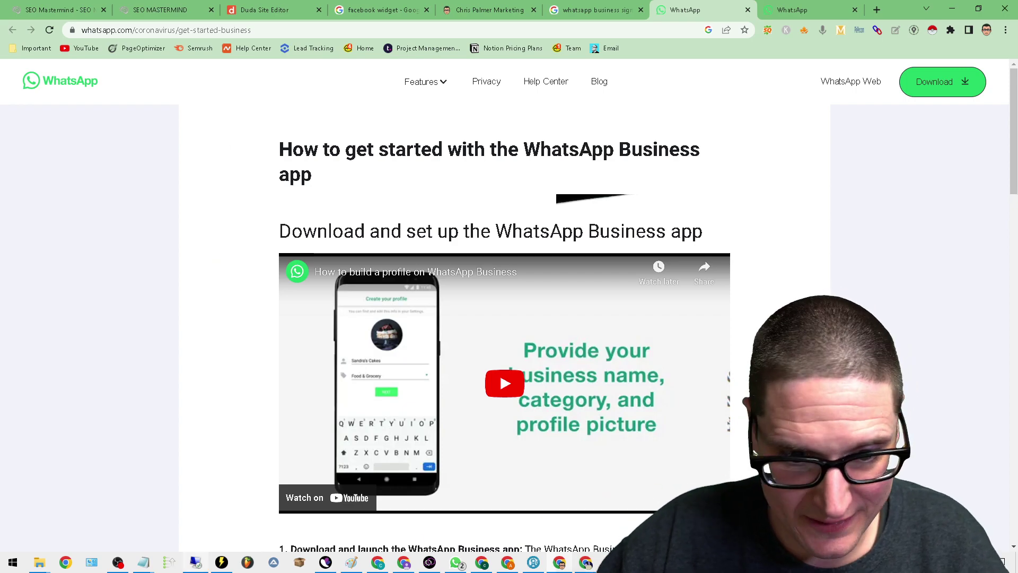
left_click(962, 491)
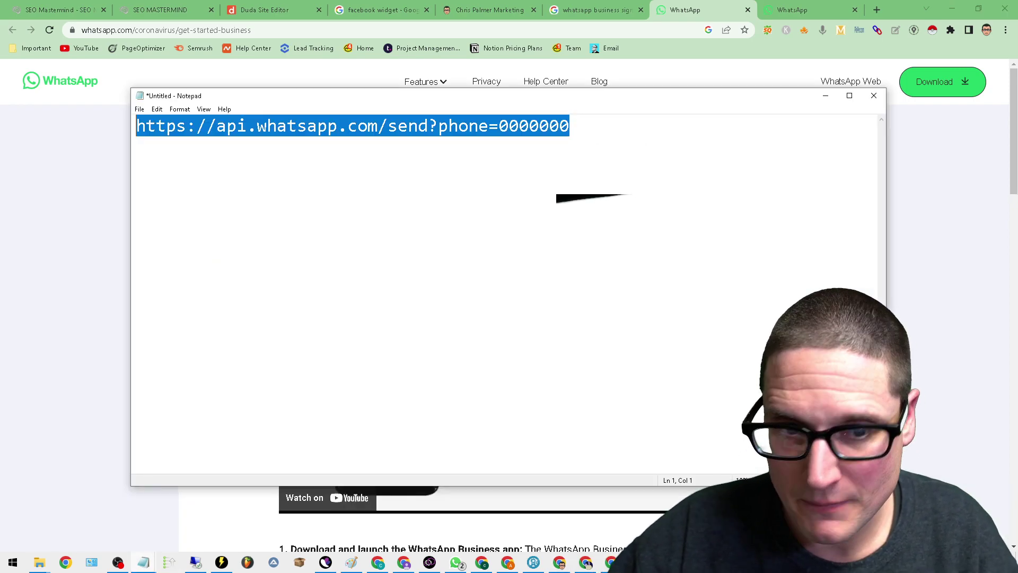
left_click(397, 127)
left_click_drag(518, 126, 23, 120)
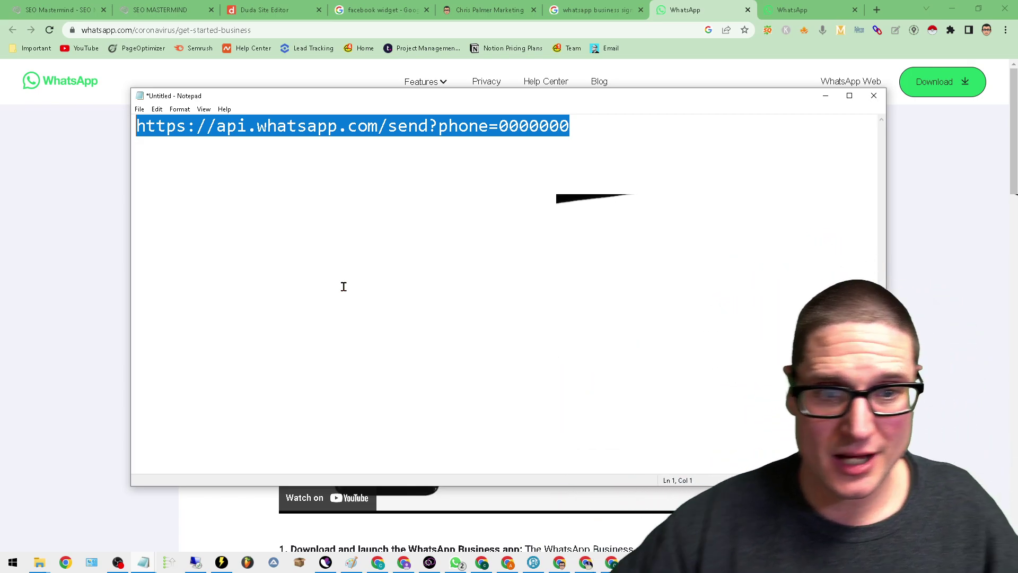
left_click_drag(310, 297, 318, 298)
left_click_drag(581, 124, 89, 123)
right_click(160, 121)
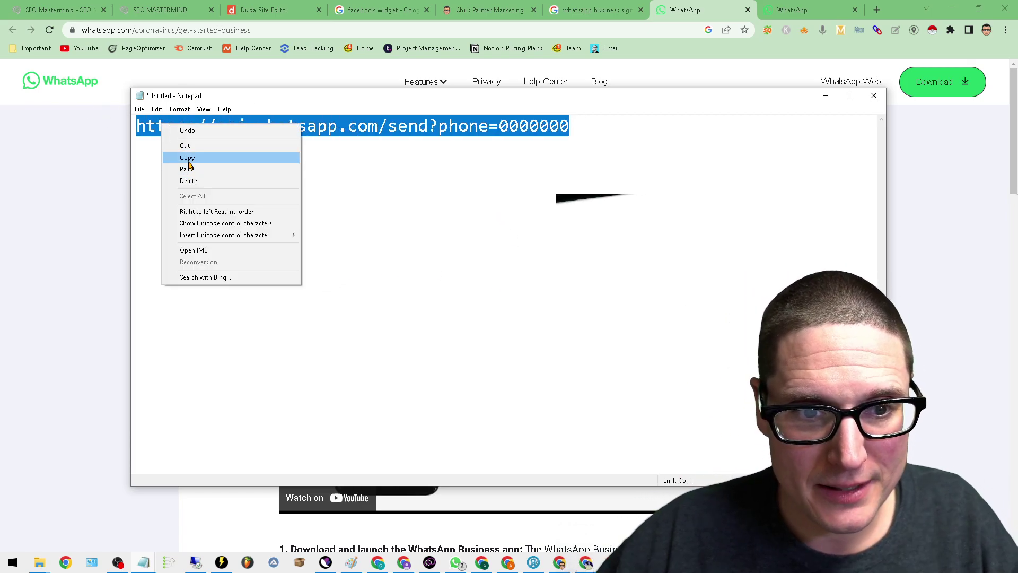
left_click(187, 157)
In the Duda site editor, paste the copied WhatsApp API link as the Website URL for "Than 1-on-1 SEO consulting" and apply it
left_click(253, 6)
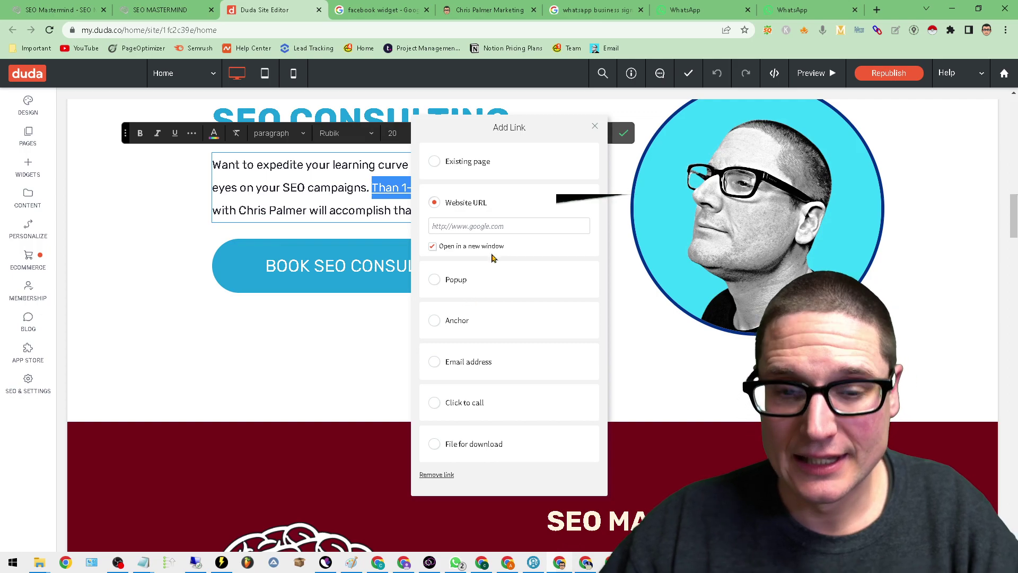
left_click(492, 228)
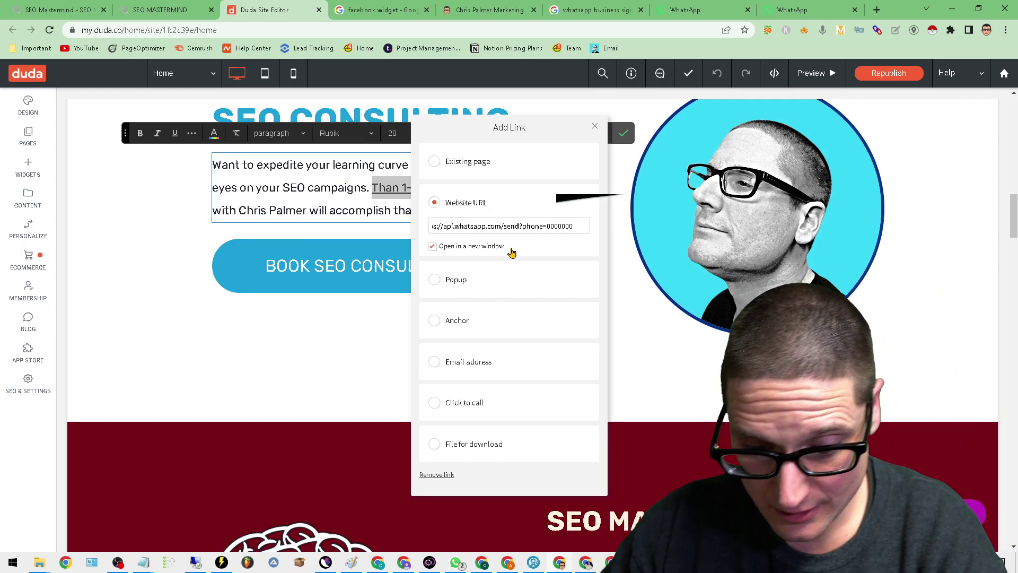
left_click(596, 127)
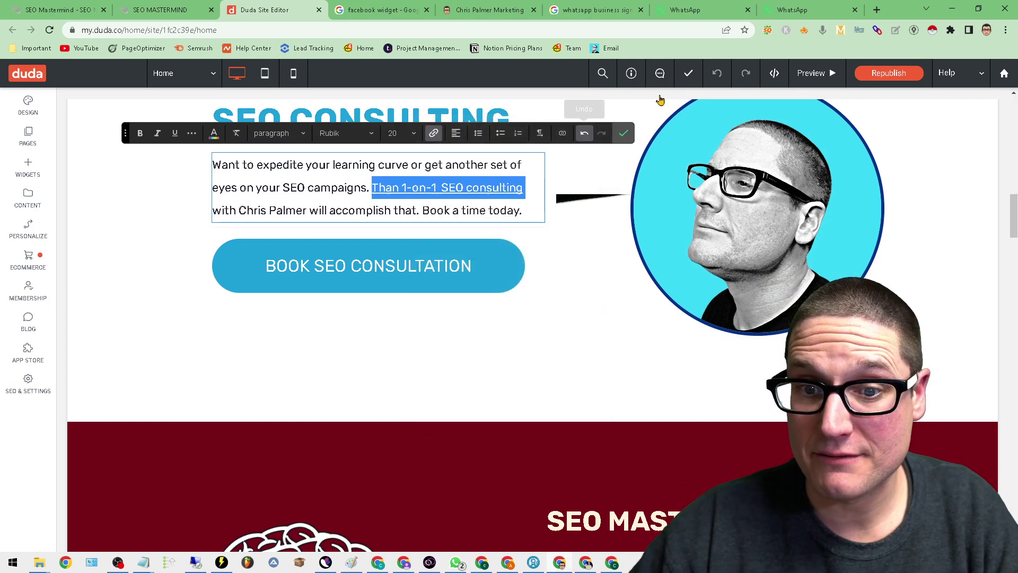
left_click(625, 137)
Reopen the link settings of "Than 1-on-1 SEO consulting", turn off opening in a new window, clear the website URL and close the settings
left_click(535, 192)
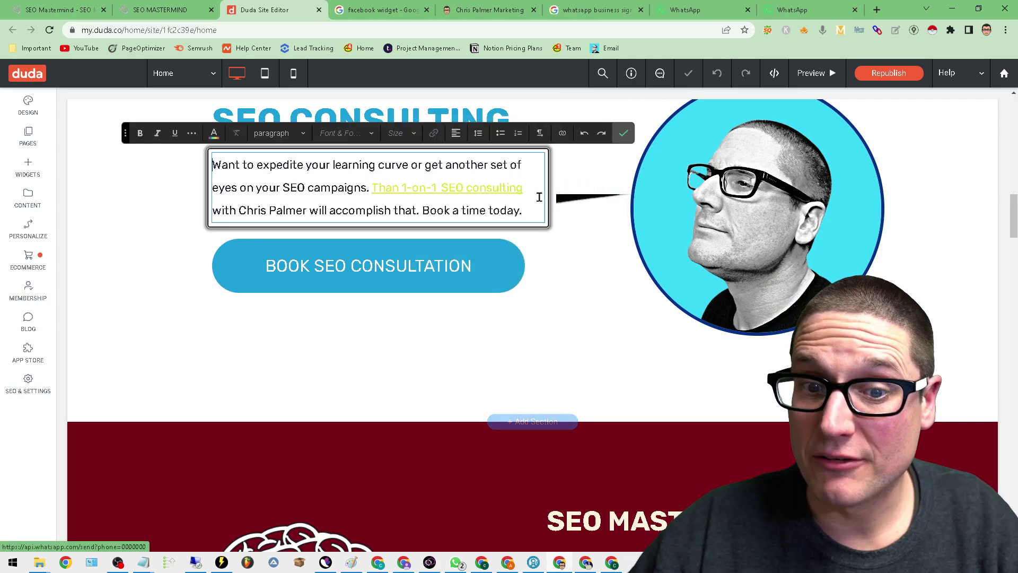
left_click_drag(532, 187, 372, 187)
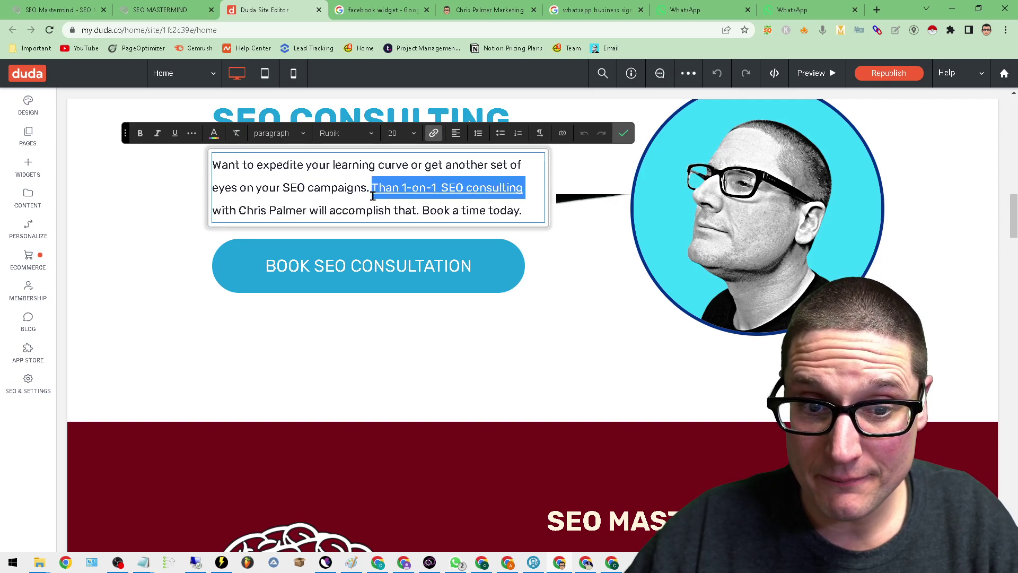
left_click(434, 133)
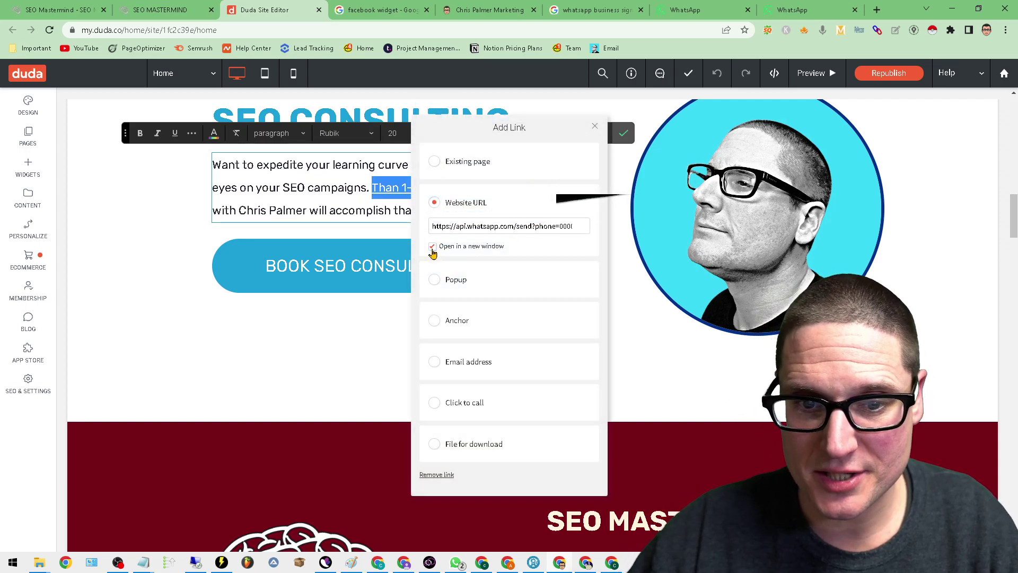
left_click(432, 246)
left_click(495, 226)
key("ctrl+v")
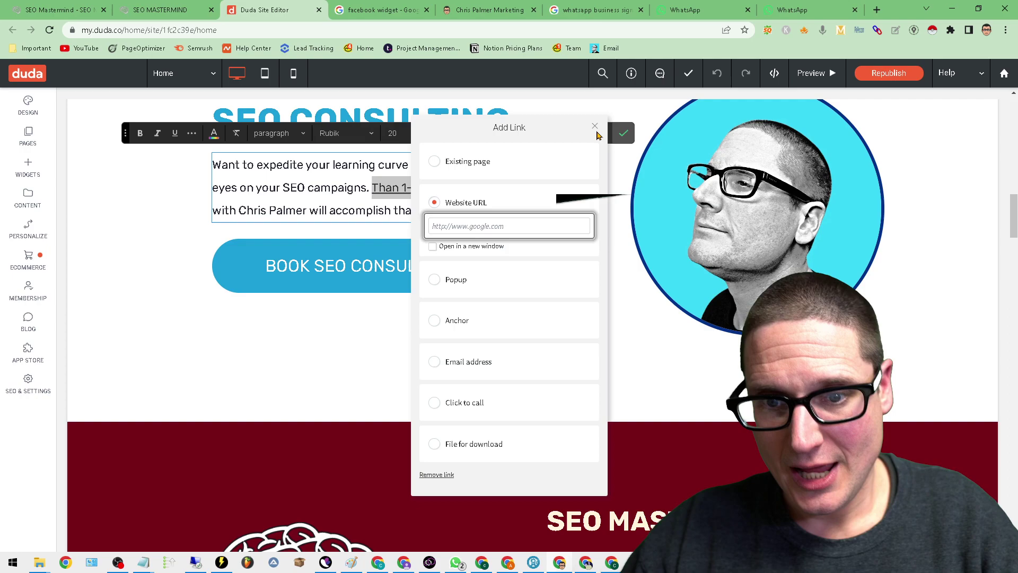
key("Return")
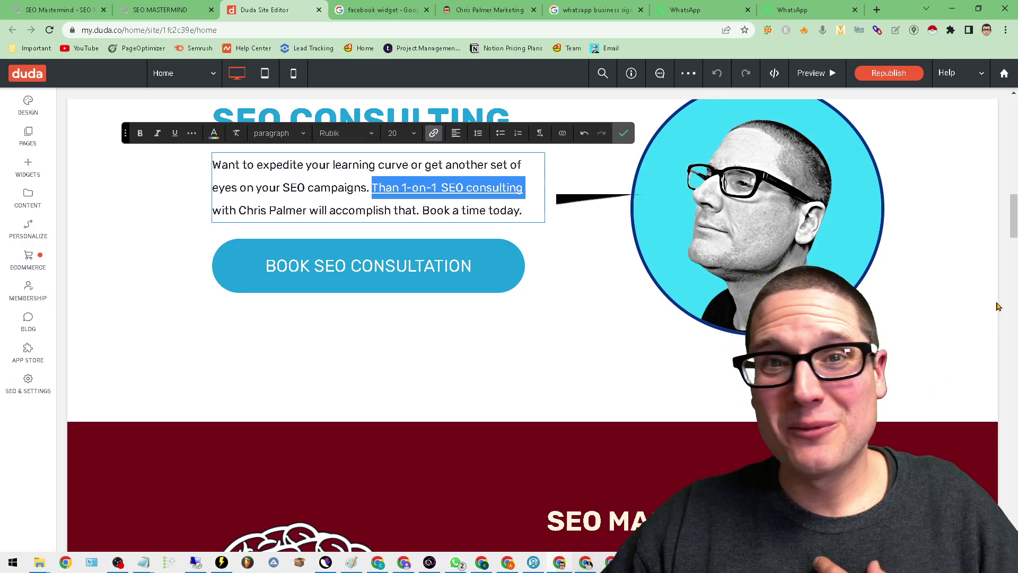
scroll(700, 352, "down", 8)
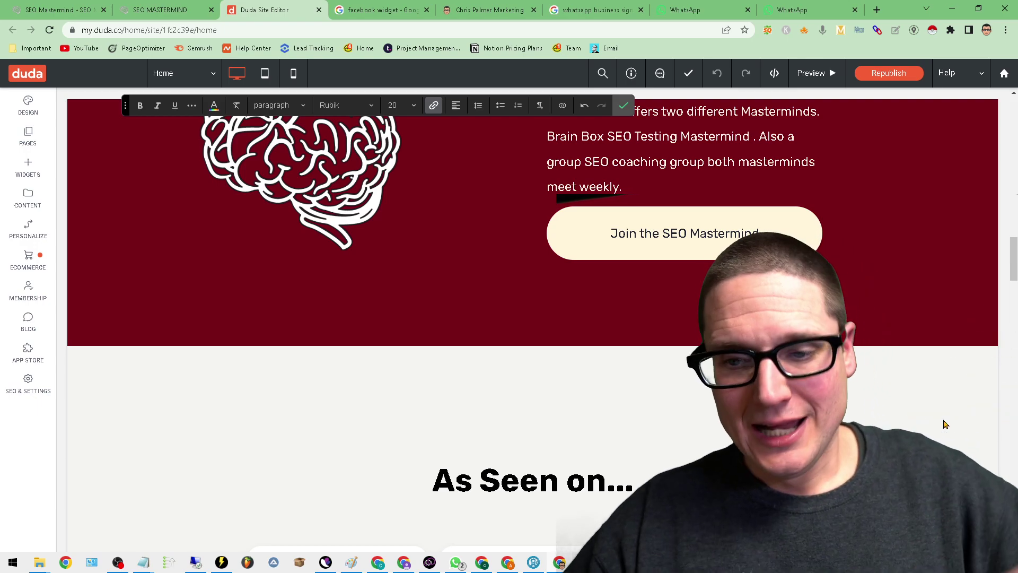
scroll(980, 427, "down", 15)
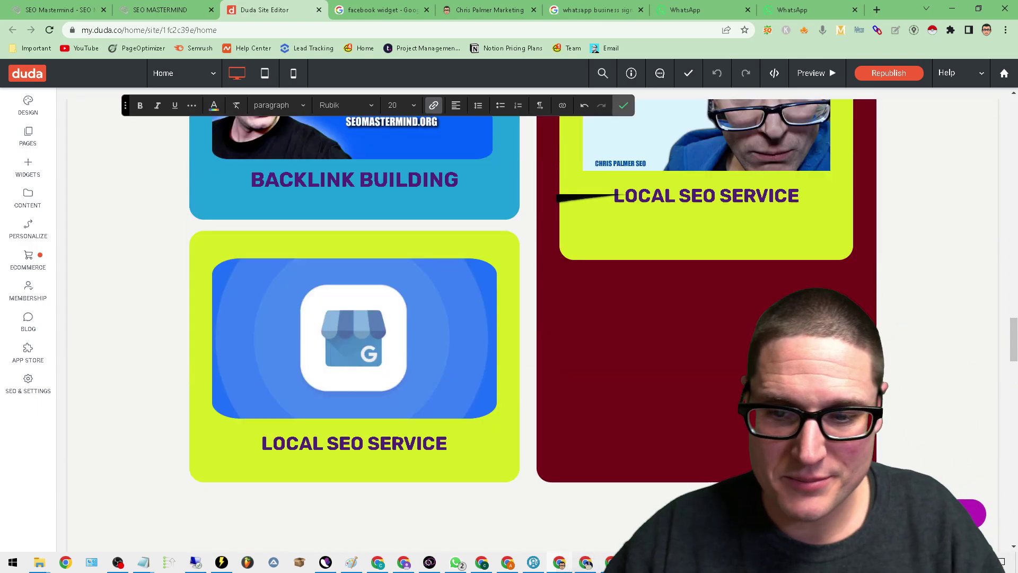
scroll(980, 428, "down", 7)
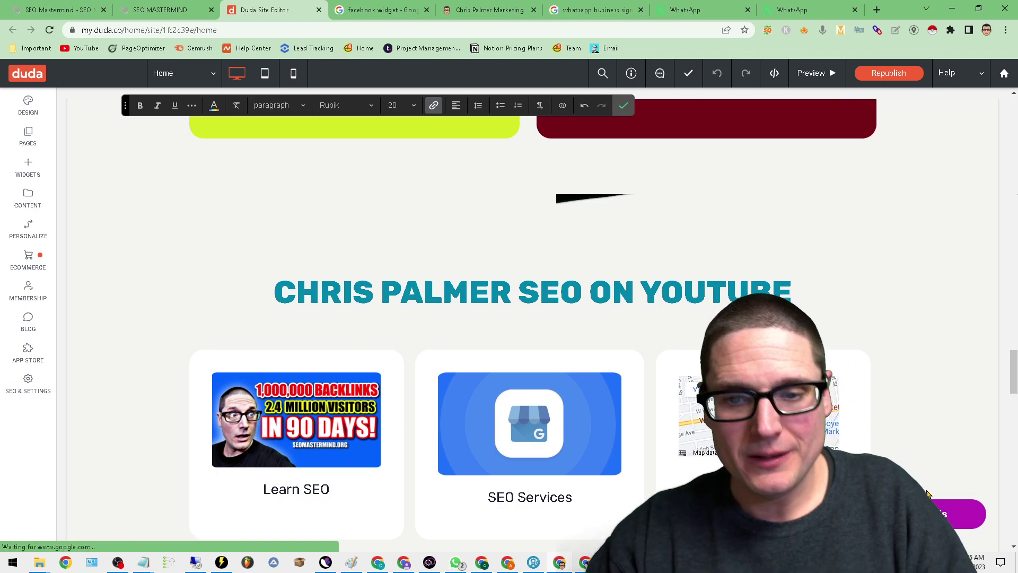